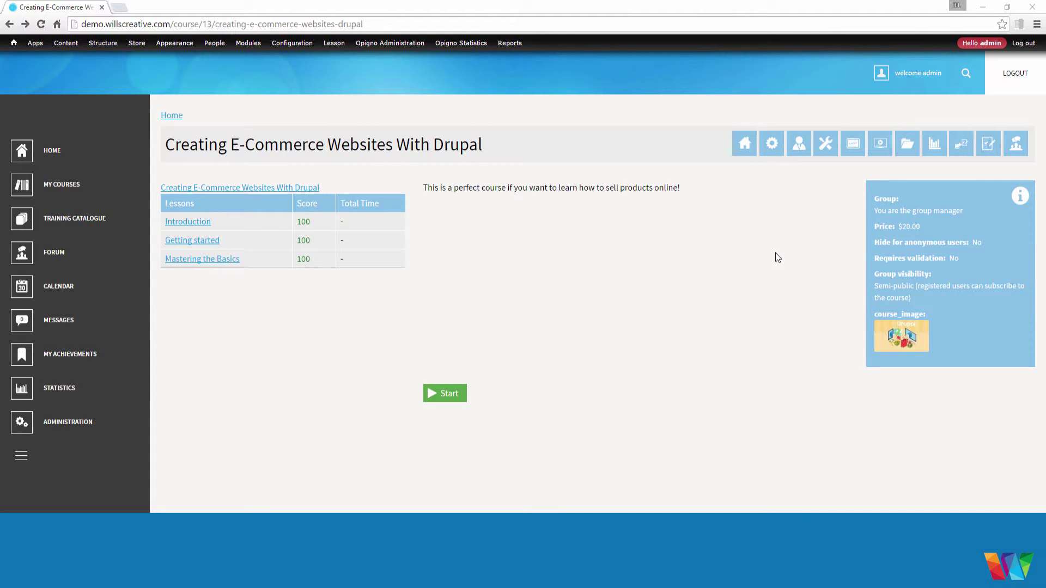
Step: Add a new lesson titled 'Quiz 1' to the Creating E-Commerce Websites With Drupal course
left_click(857, 144)
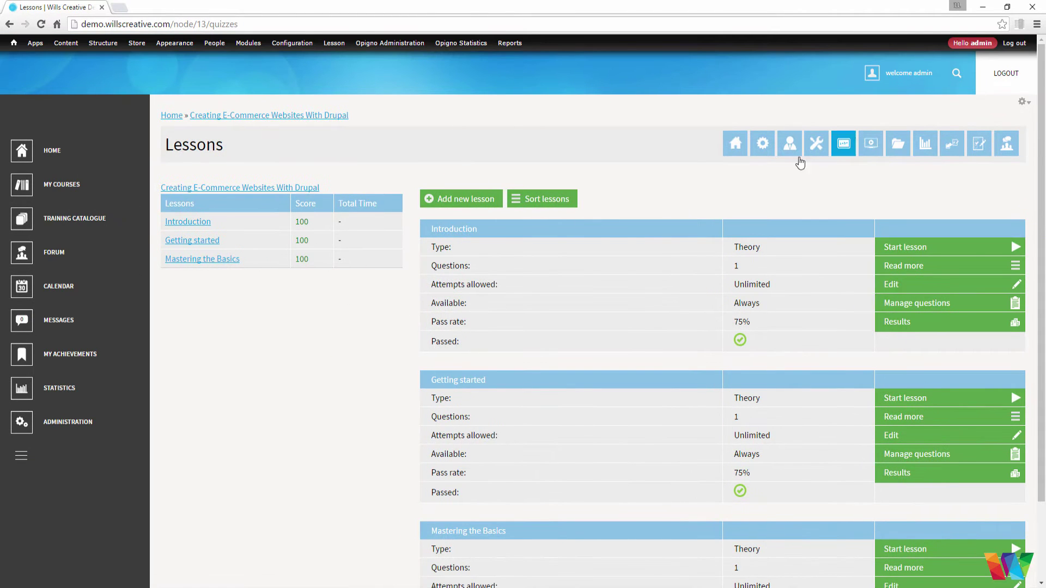
left_click(459, 200)
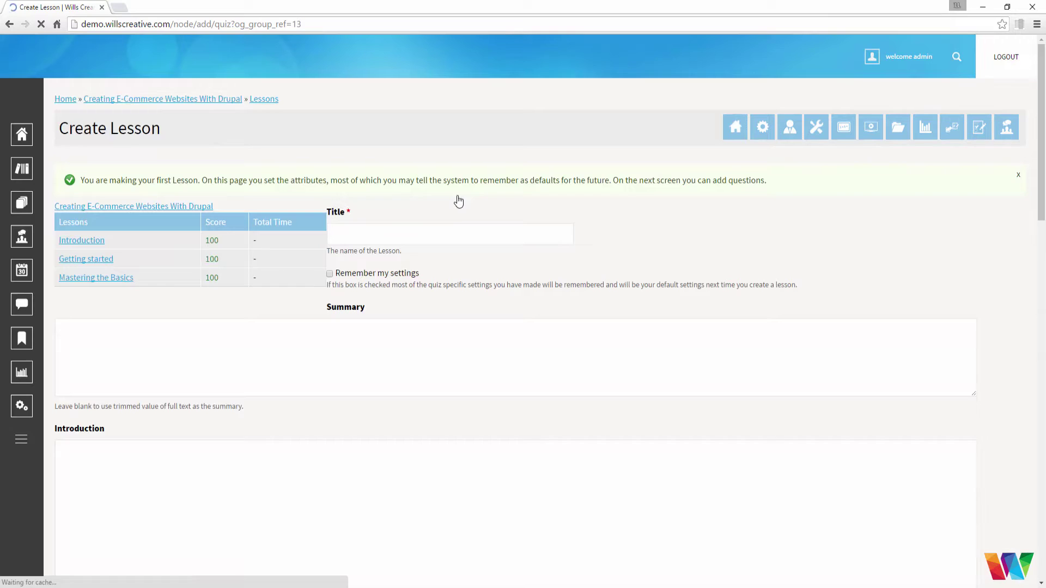
left_click(497, 243)
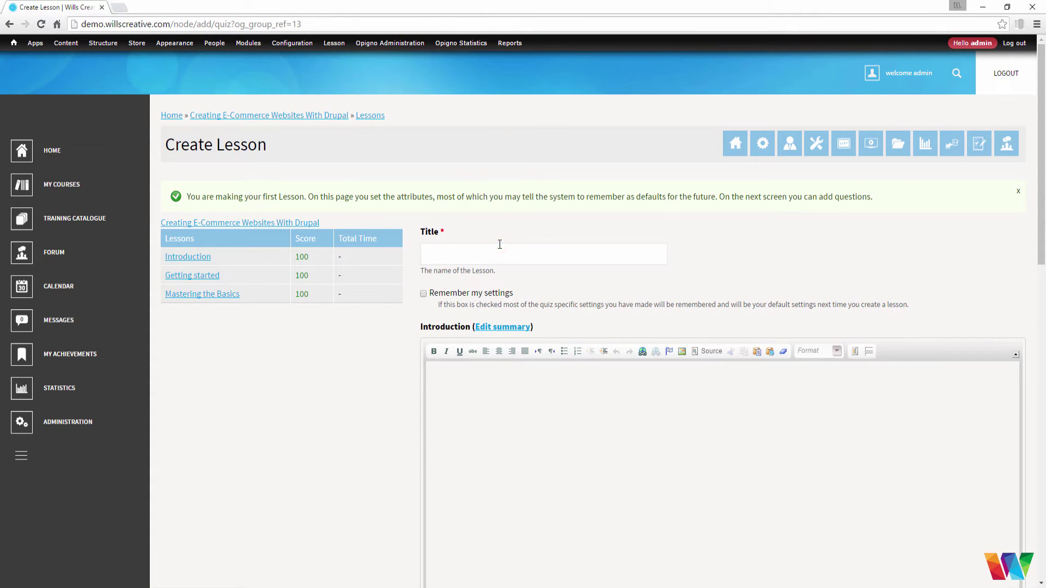
type("Quiz 1")
scroll(417, 238, "down", 10)
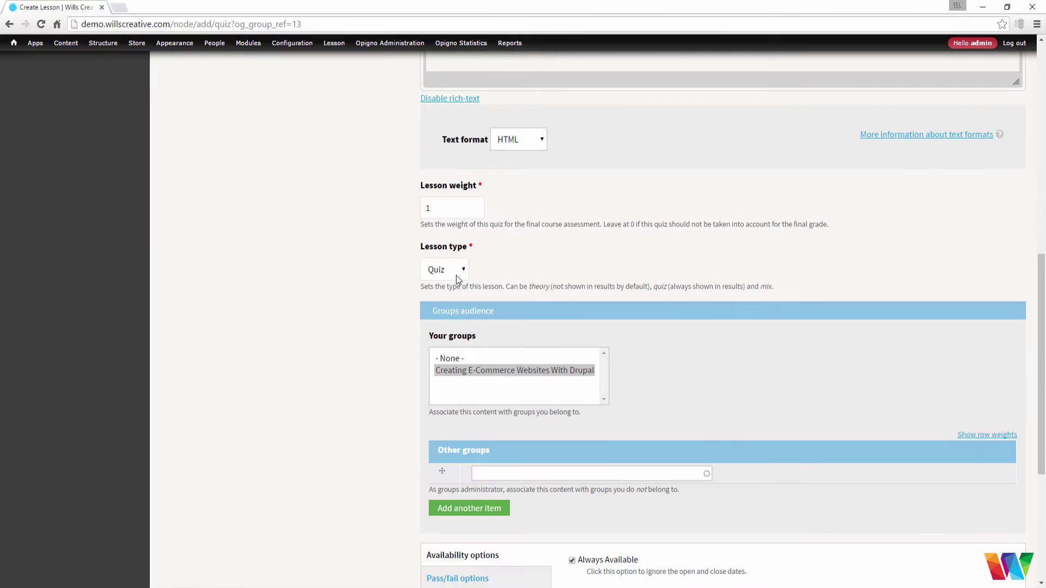
scroll(381, 284, "down", 5)
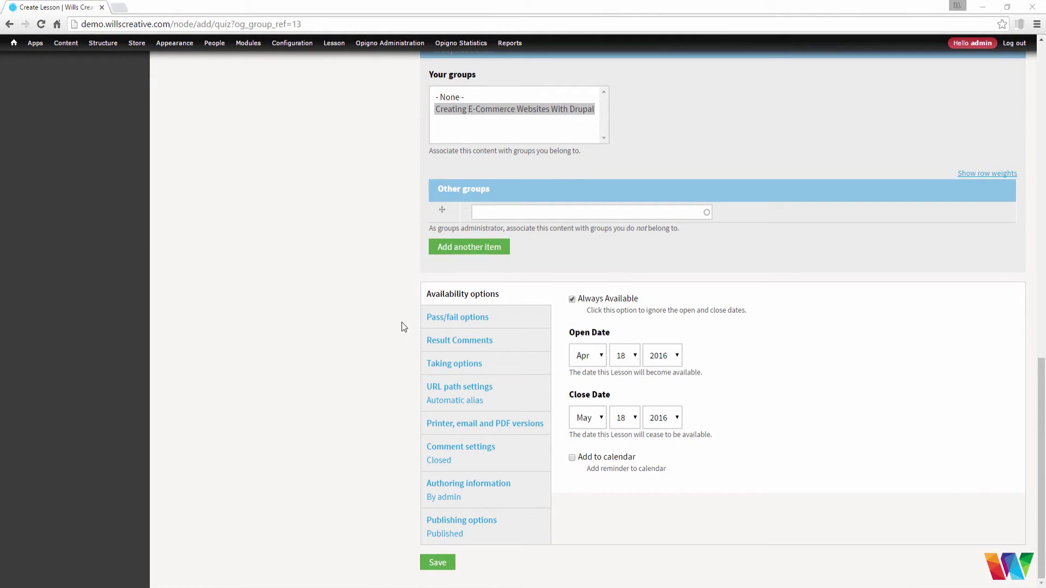
Step: Review the pass/fail, result comments and taking options, then save the Quiz 1 lesson
left_click(455, 321)
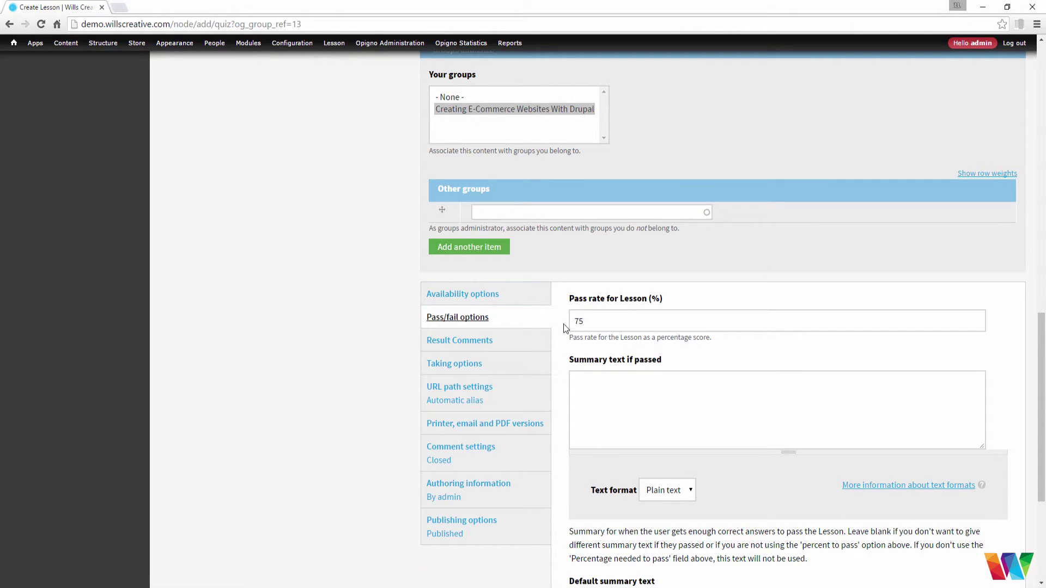
left_click(501, 343)
left_click(483, 363)
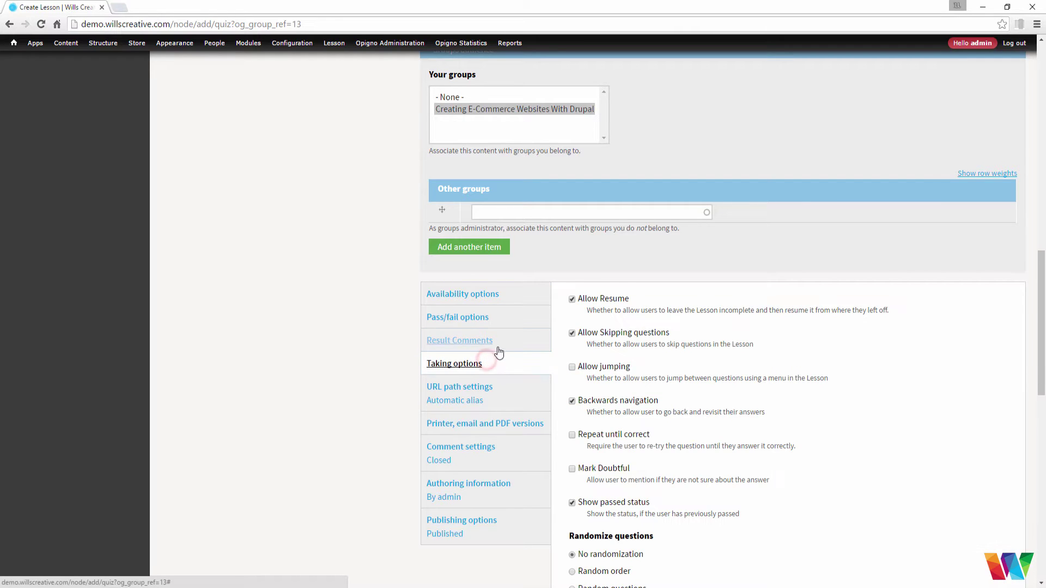
scroll(548, 329, "down", 3)
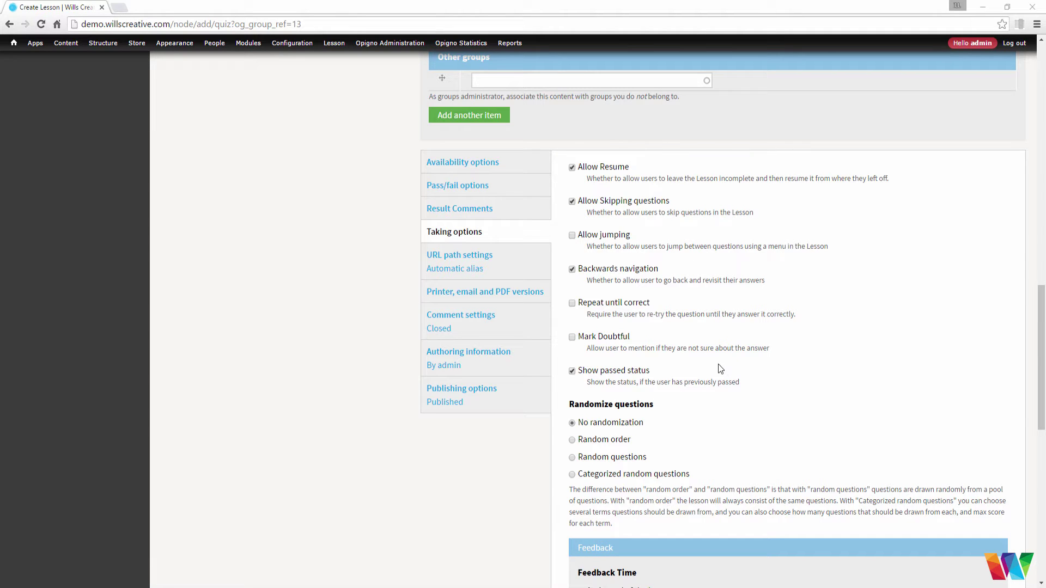
scroll(635, 354, "down", 10)
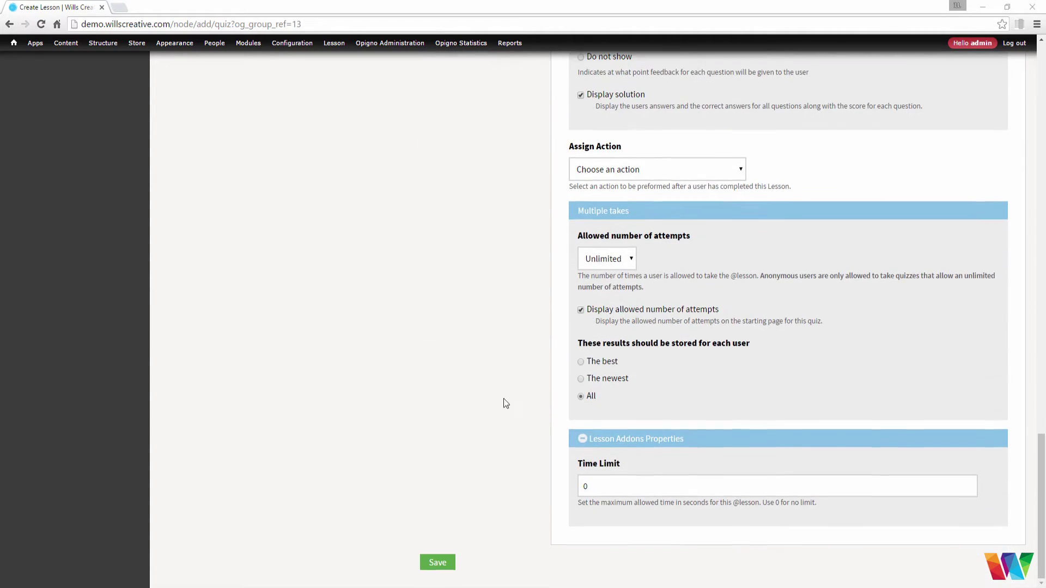
left_click(438, 563)
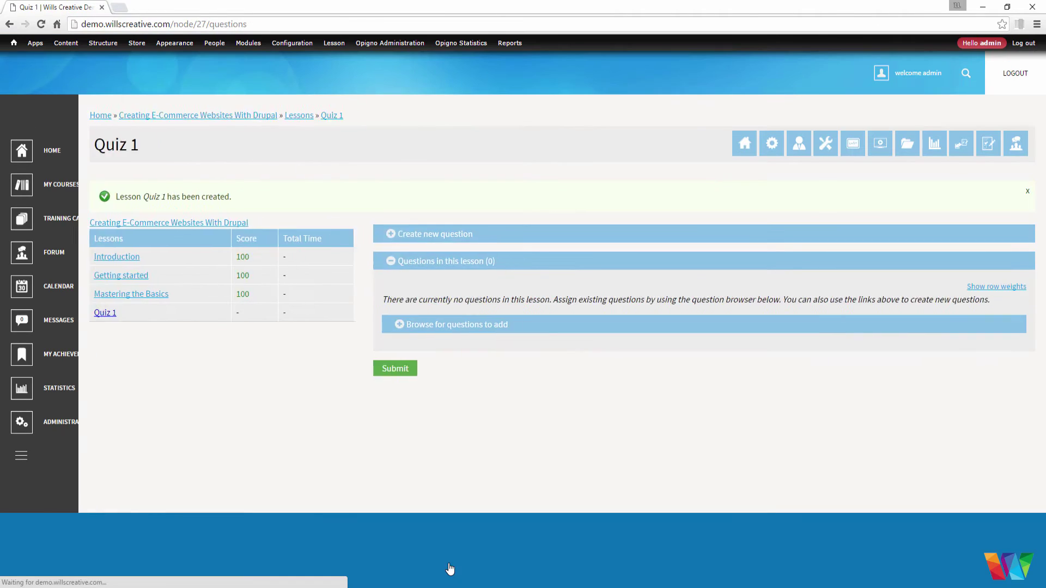
Step: Expand Create new question to list the question types available for Quiz 1
left_click(495, 235)
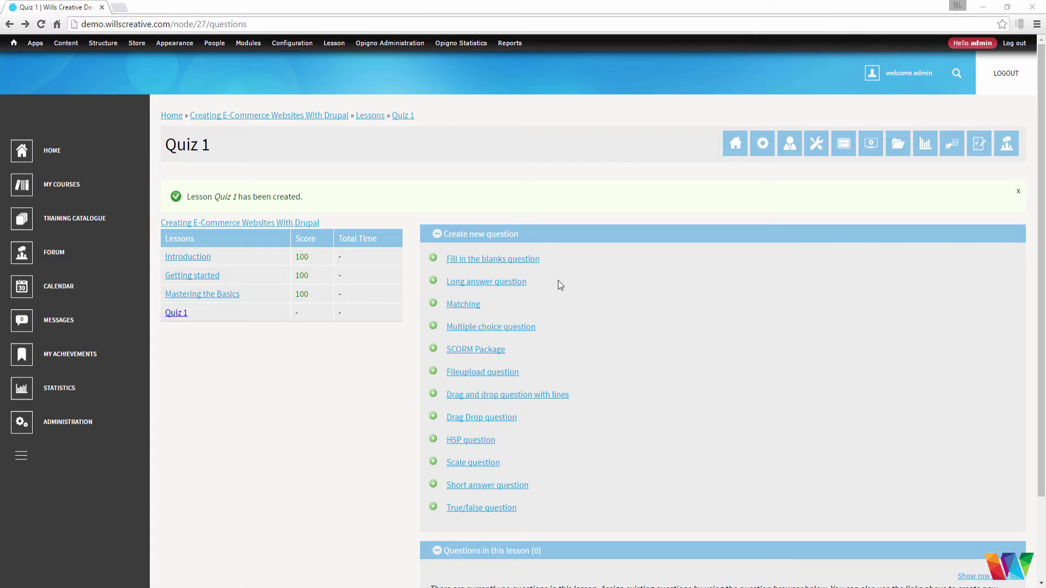
Step: Start a multiple-choice question with the text 'What color is an apple?'
left_click(527, 326)
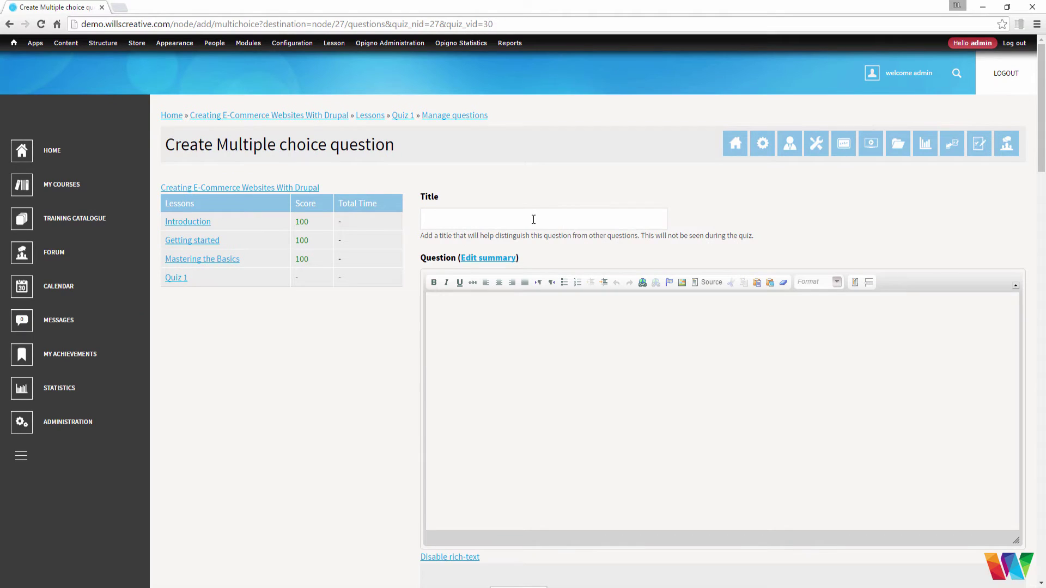
left_click(550, 328)
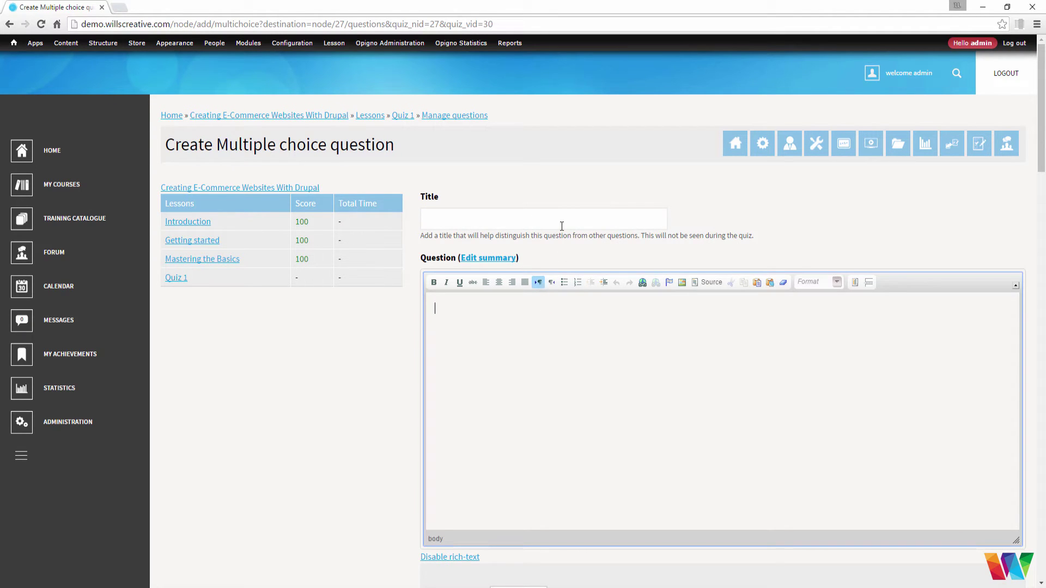
type("What color is an napp")
key("BackSpace")
key("BackSpace")
key("BackSpace")
key("BackSpace")
type("apple?")
scroll(394, 320, "down", 10)
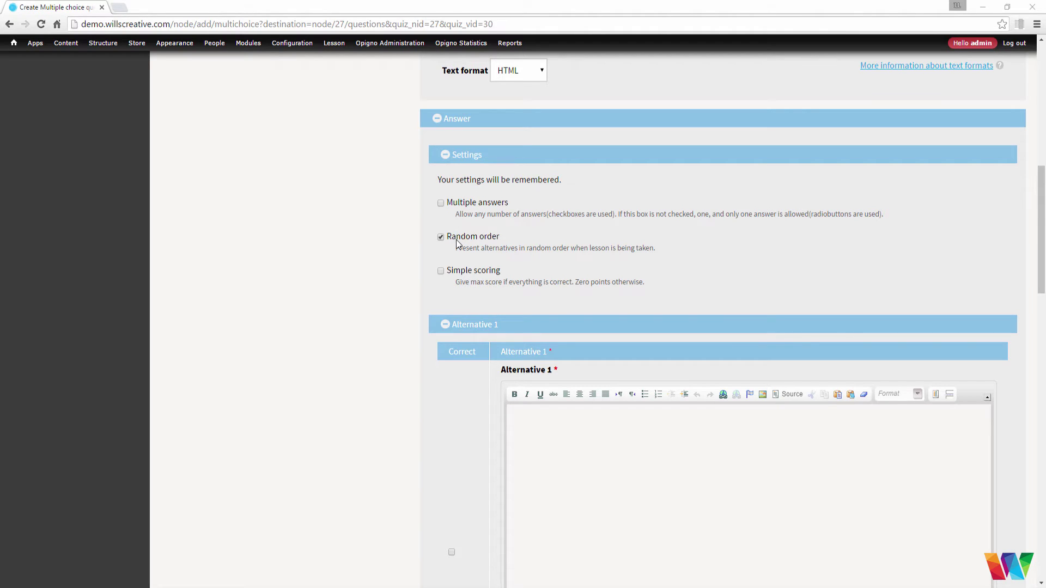
scroll(456, 262, "down", 5)
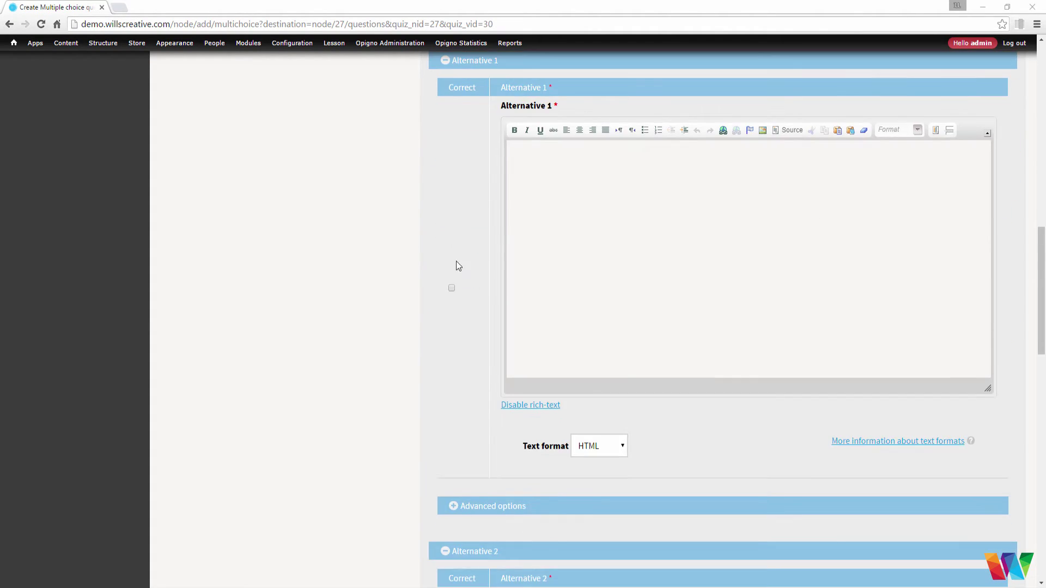
Step: Enter answer 'Red', marked correct, and a second answer 'Bla'
left_click(592, 206)
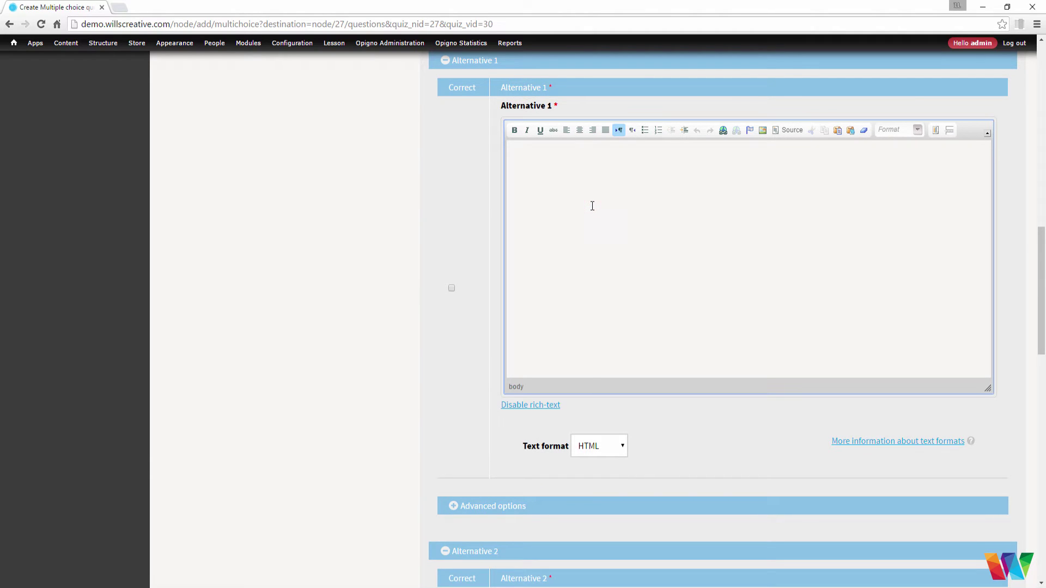
type("Red")
left_click(451, 288)
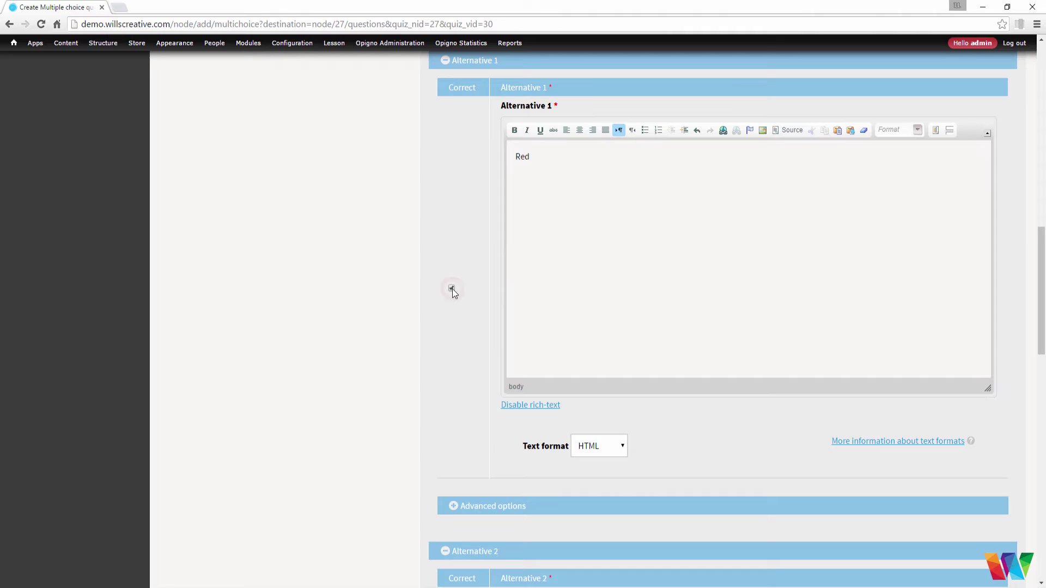
scroll(451, 289, "down", 6)
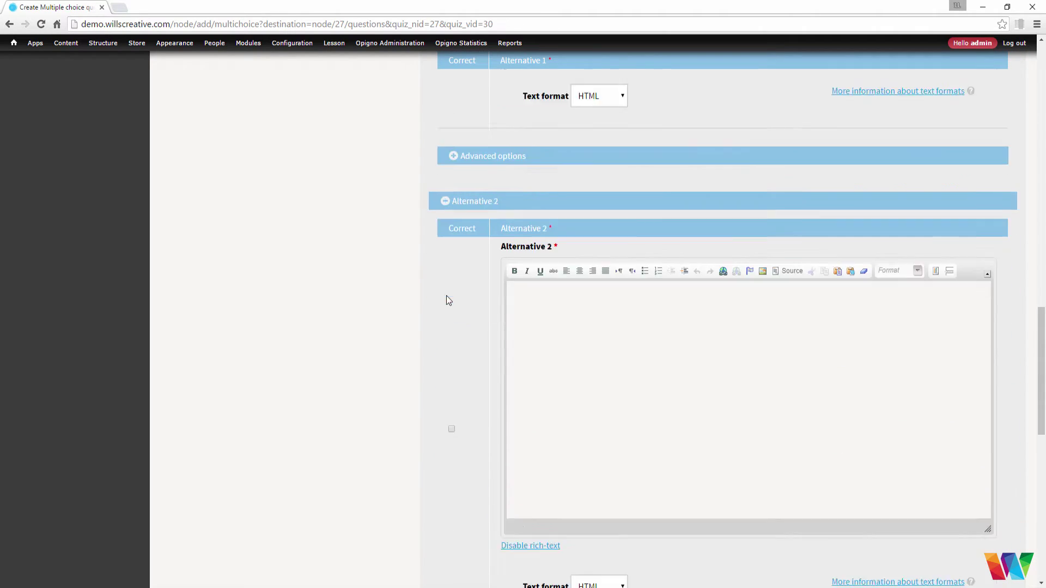
scroll(446, 296, "down", 3)
left_click(594, 233)
type("Bla")
scroll(593, 237, "down", 4)
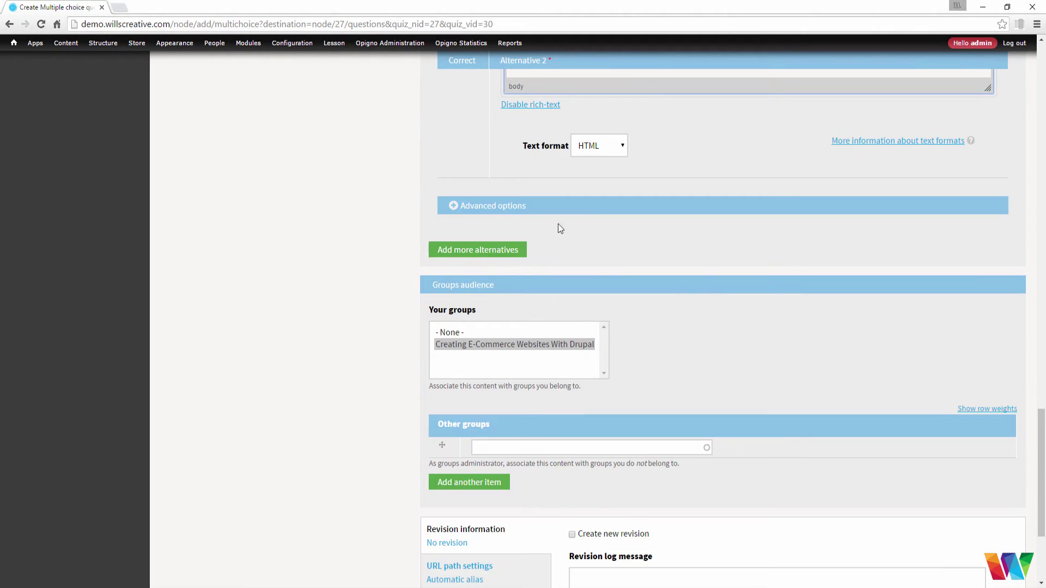
Step: Add a third answer 'Purple' and a fourth answer 'Green'
left_click(515, 250)
left_click(590, 378)
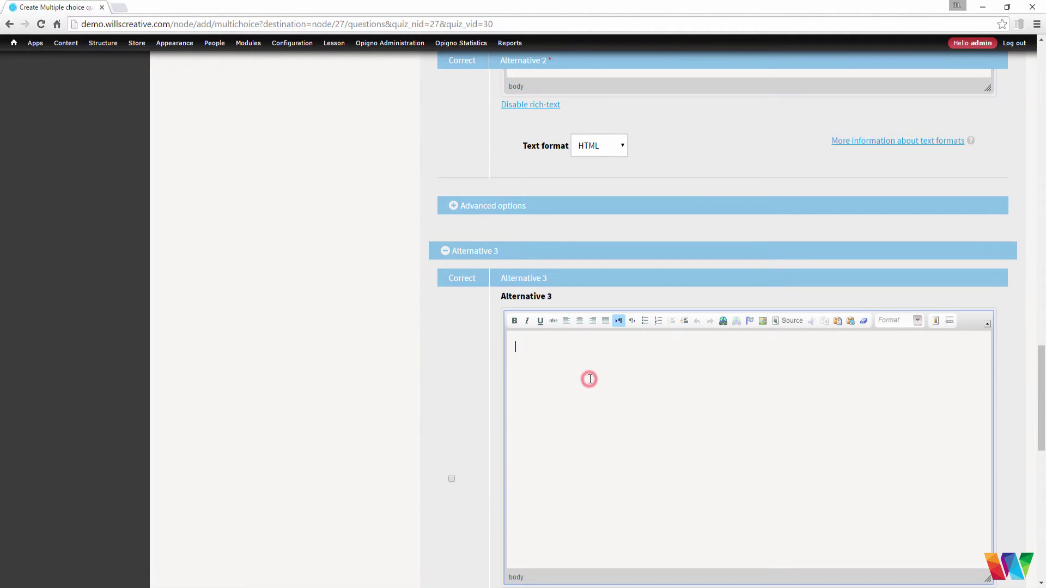
type("Purple")
scroll(568, 369, "down", 5)
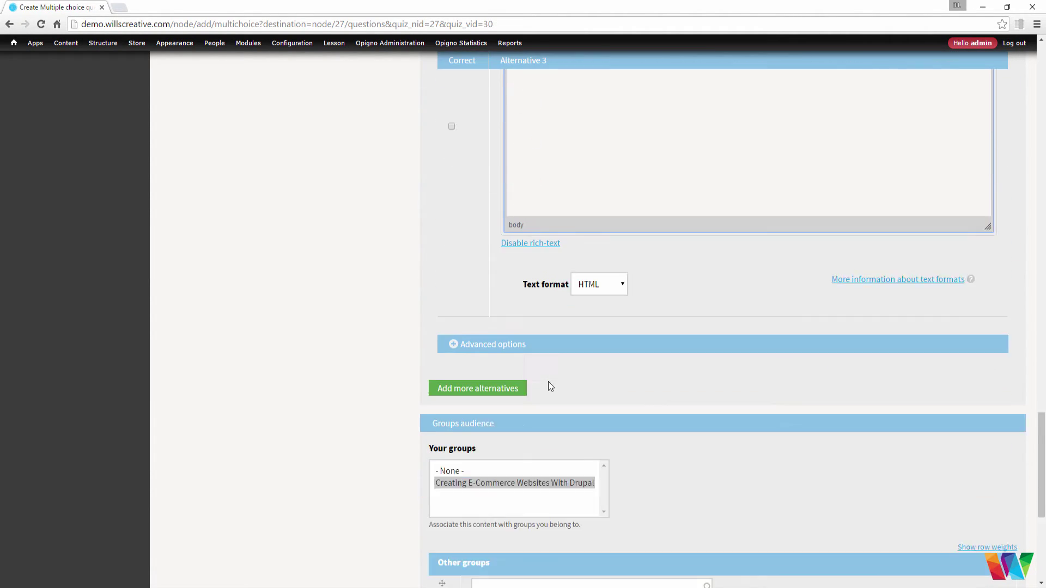
left_click(488, 346)
left_click(580, 484)
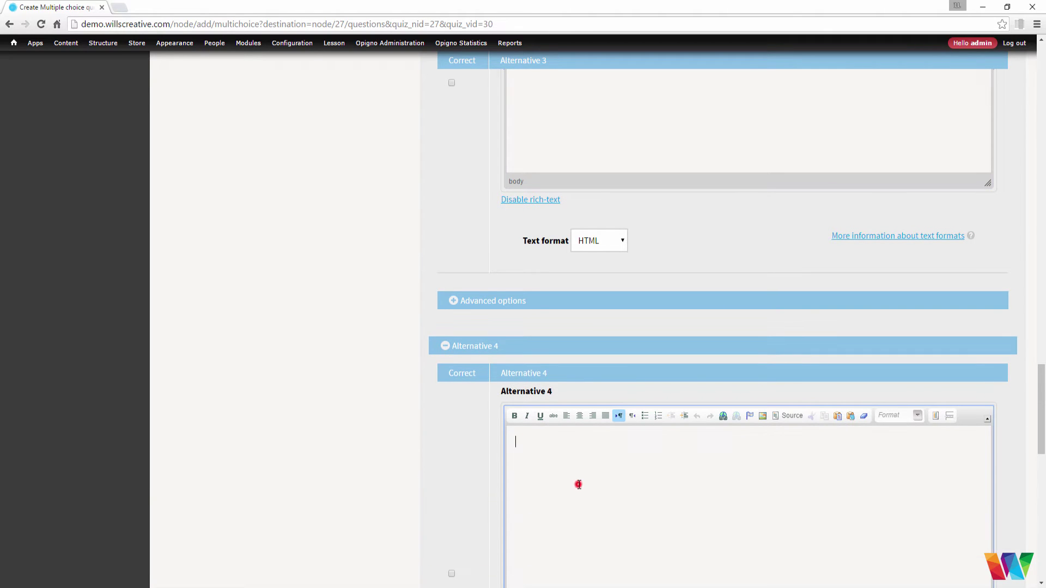
type("Green")
scroll(547, 469, "down", 12)
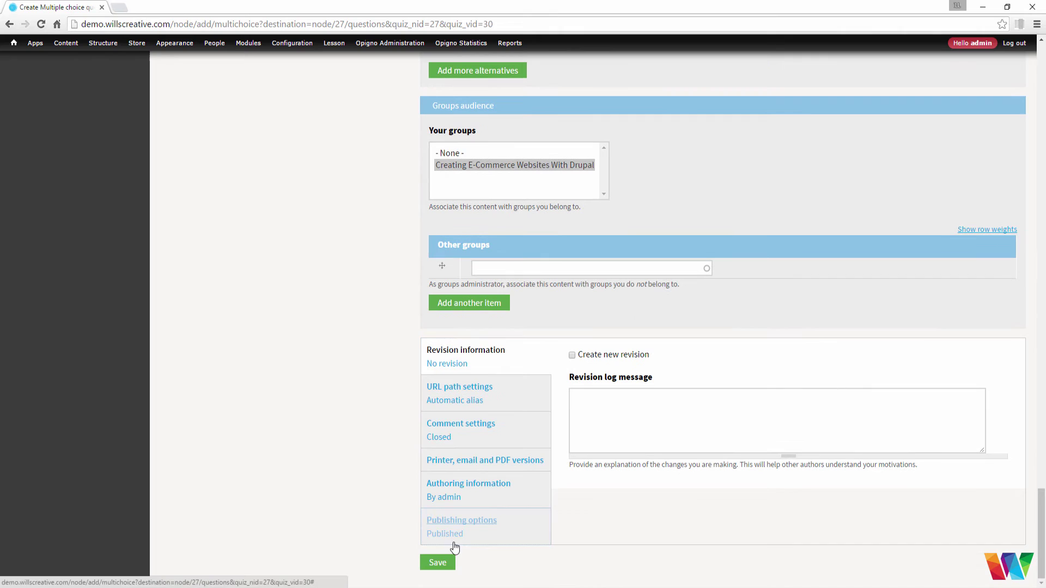
Step: Save the apple question and start a new H5P question, opening its content type list
left_click(452, 564)
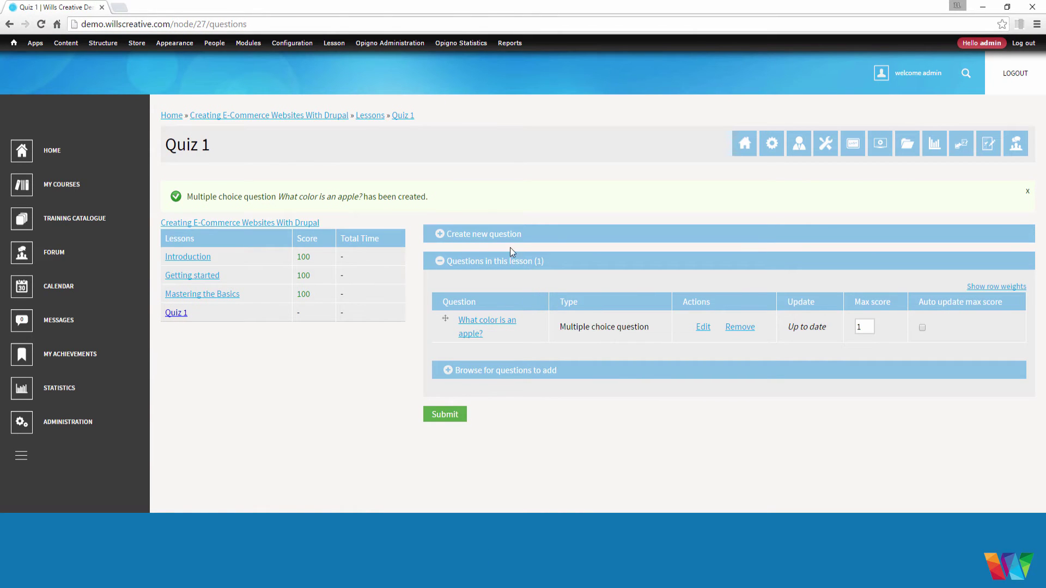
left_click(499, 236)
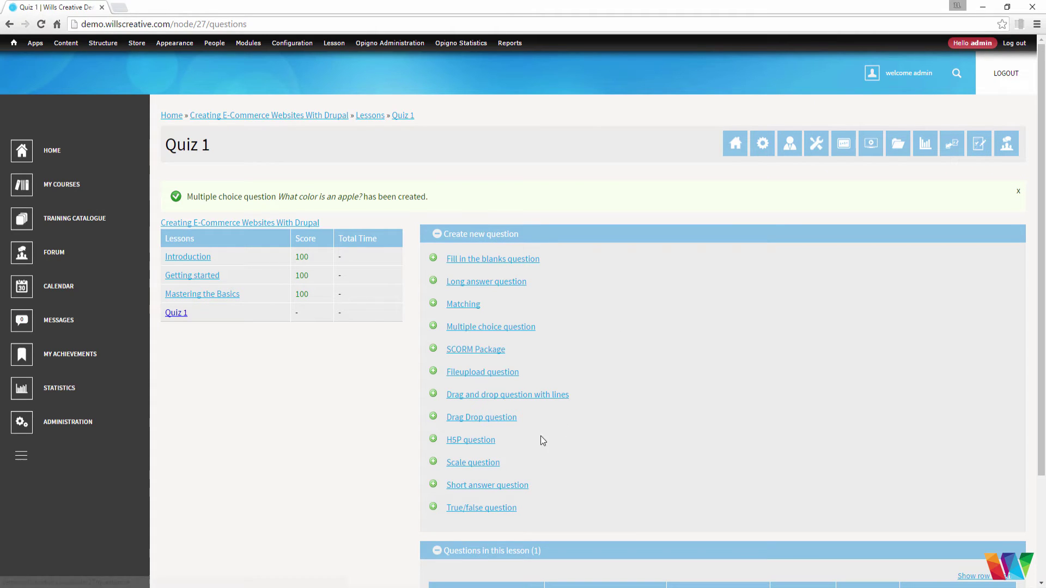
left_click(476, 443)
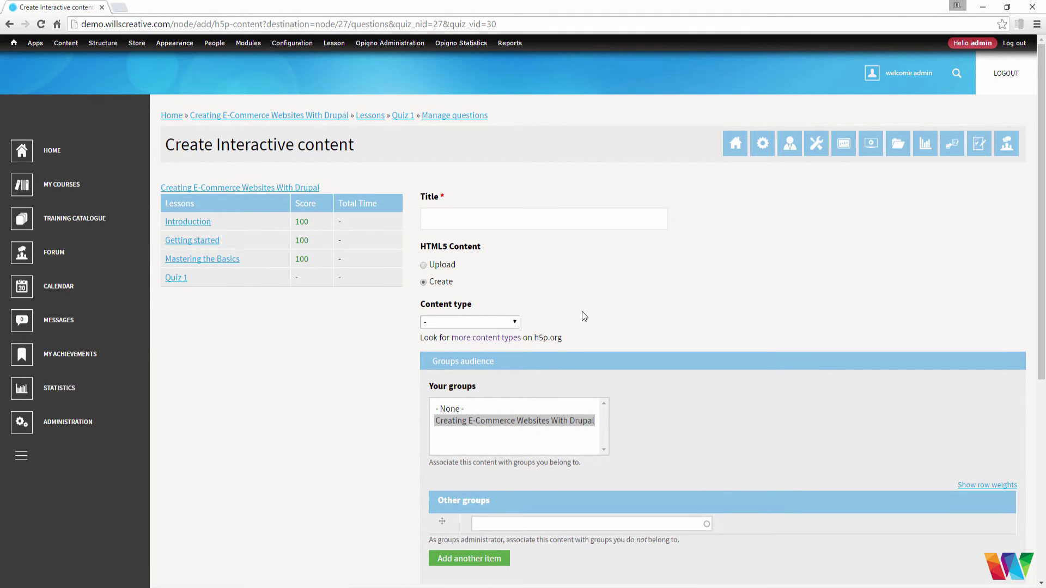
left_click(515, 324)
mouse_move(516, 341)
left_mouse_down()
mouse_move(512, 408)
mouse_move(511, 348)
left_mouse_up()
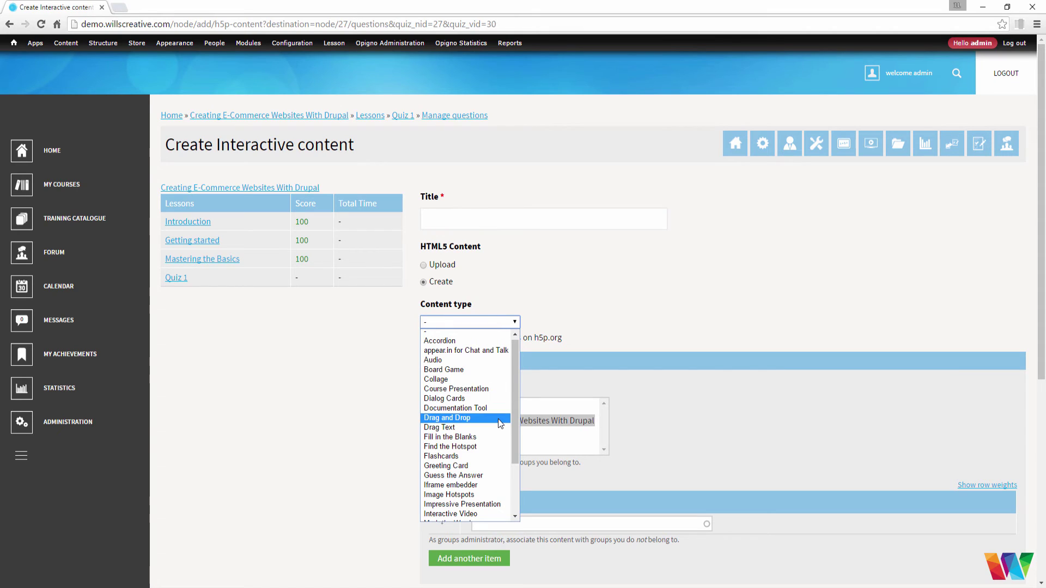
Step: Choose Drag Text and enter 'California is a state of *United States*' as the text
left_click(444, 430)
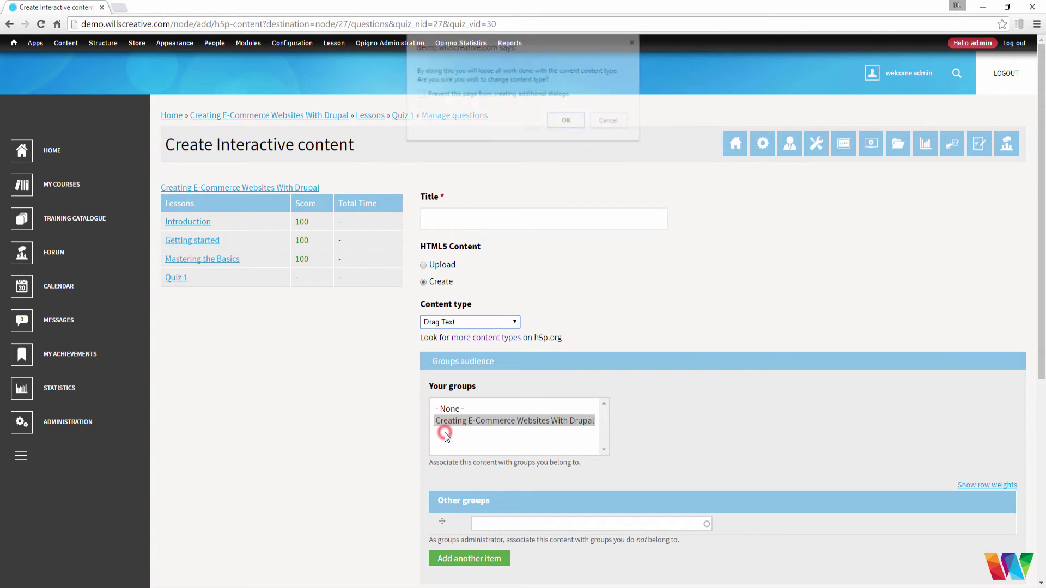
left_click(567, 122)
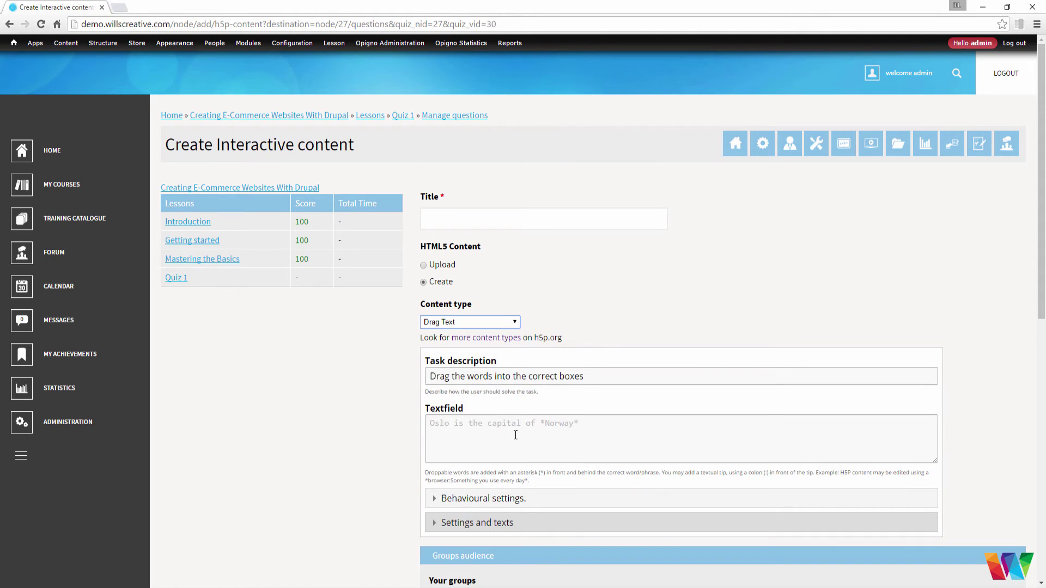
left_click(516, 435)
type("The")
key("BackSpace")
key("BackSpace")
key("BackSpace")
type("California is ")
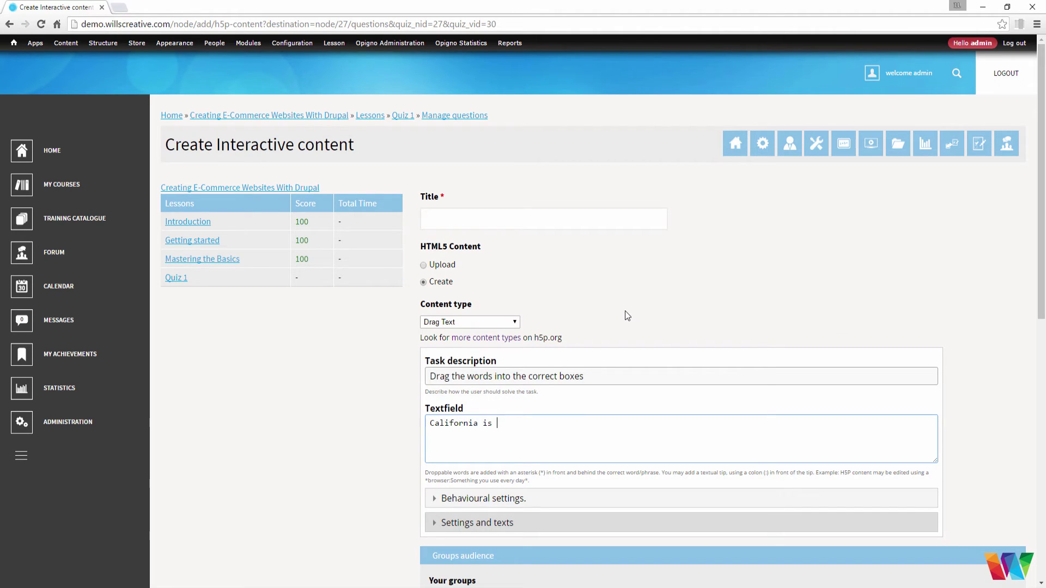
type("a state of *United States*")
scroll(621, 318, "down", 2)
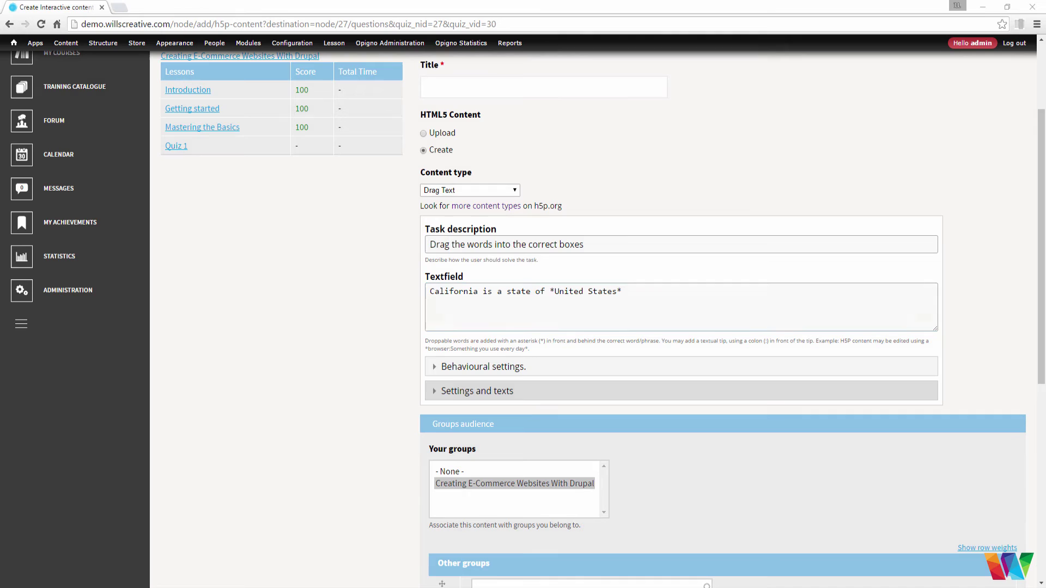
scroll(410, 291, "down", 7)
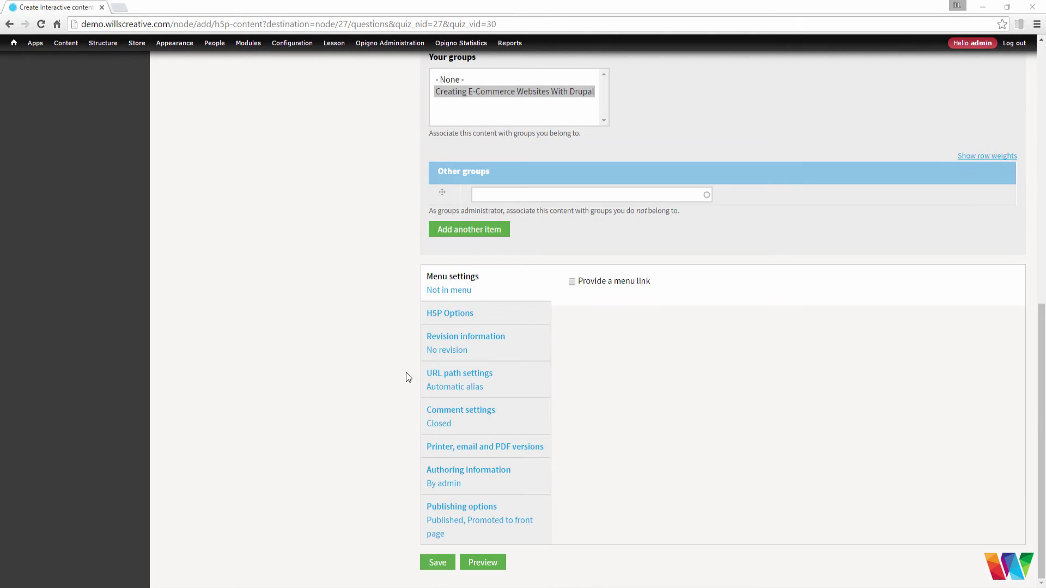
left_click(434, 560)
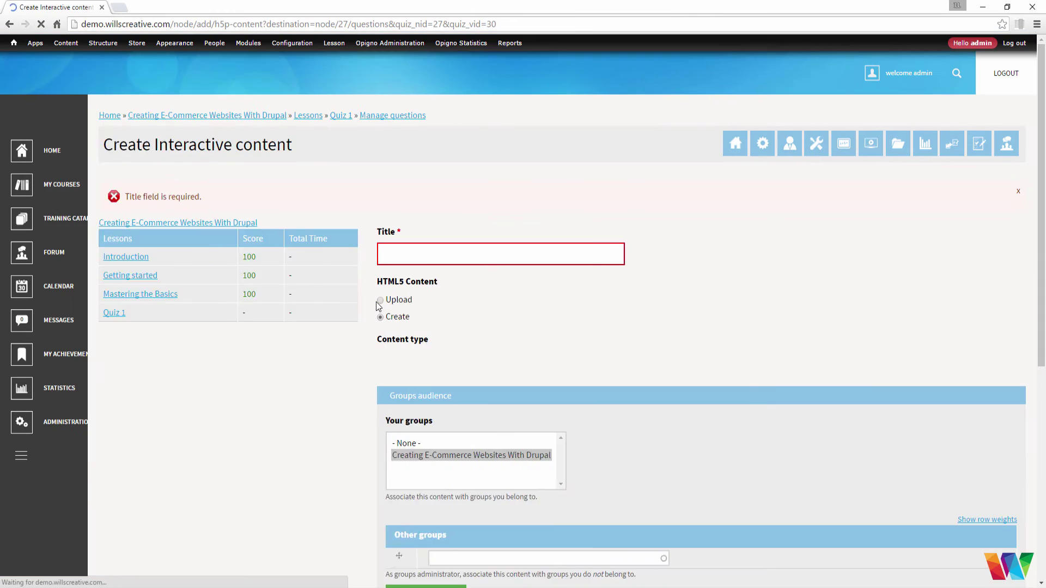
Step: Title the question 'State question' and save it
left_click(463, 254)
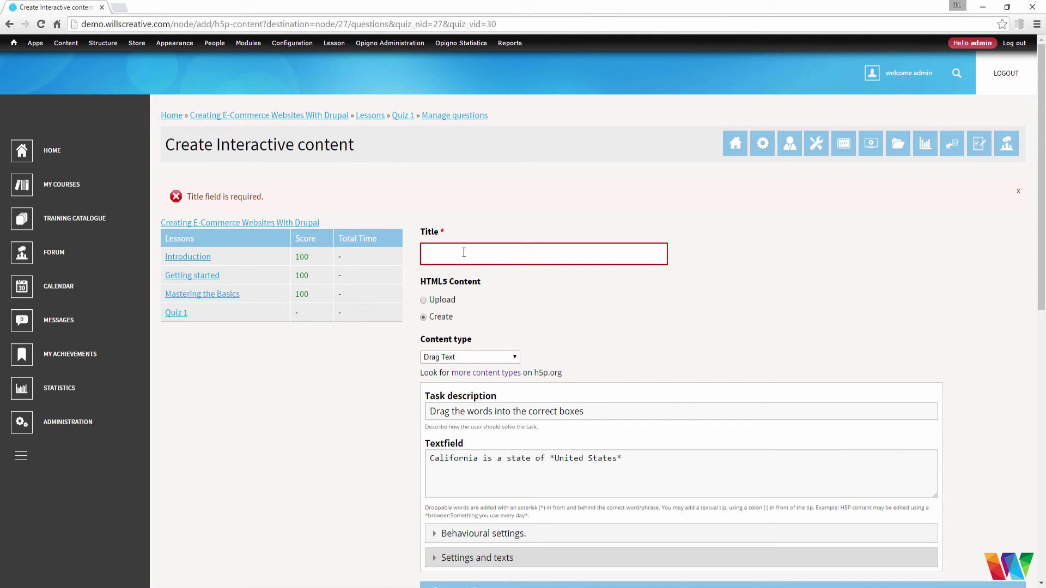
type("State question")
scroll(385, 348, "down", 10)
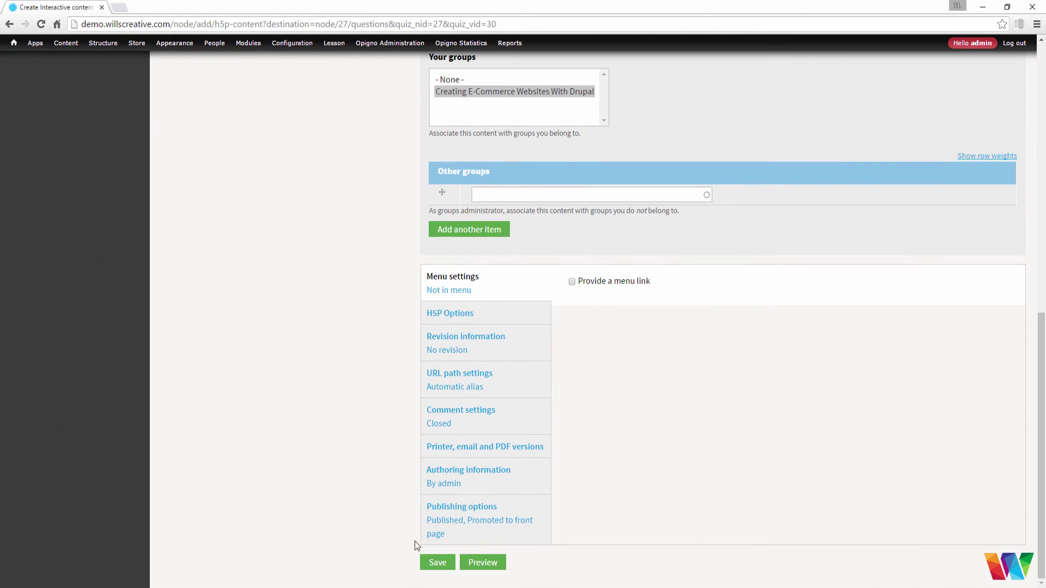
left_click(434, 561)
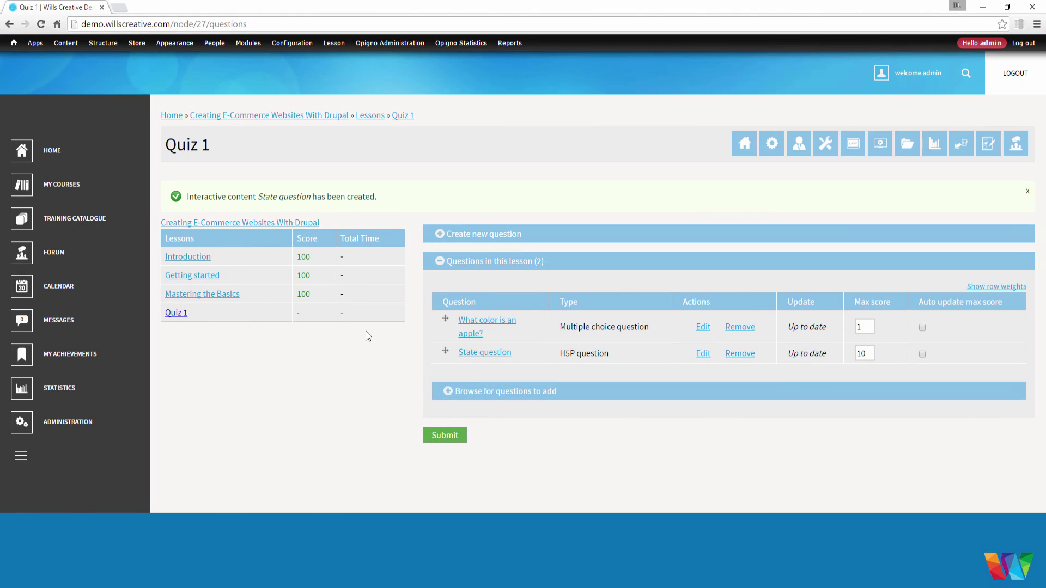
Step: Open the Drupal e-commerce course and start taking the Quiz 1 lesson
left_click(294, 226)
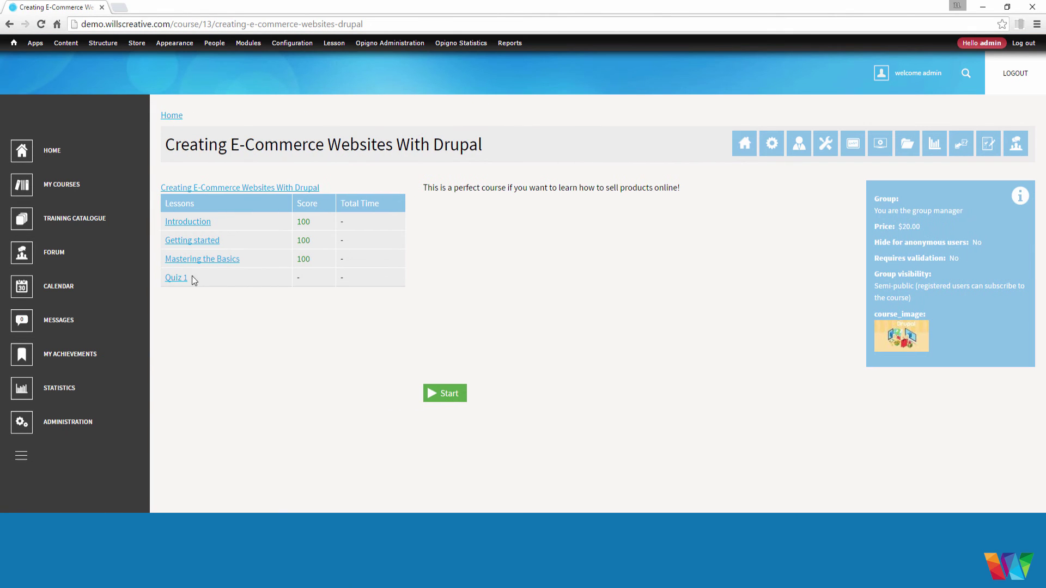
left_click(176, 277)
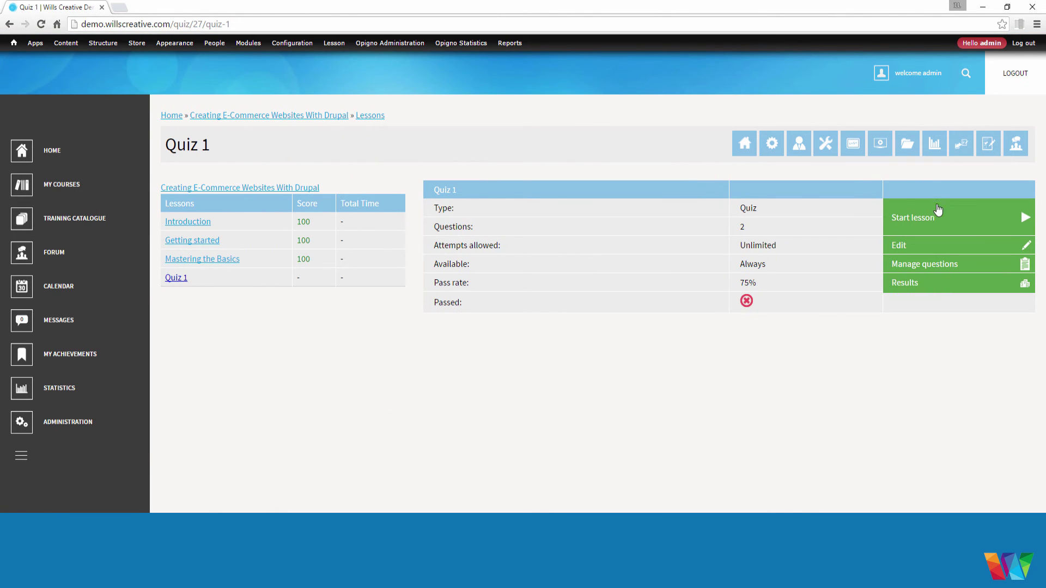
left_click(938, 210)
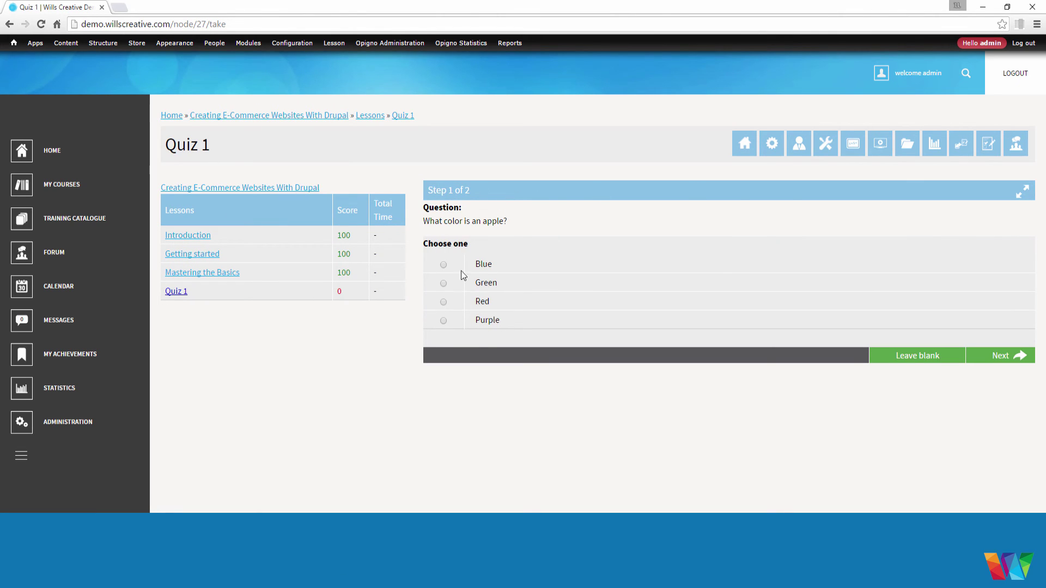
Step: Answer Green for the apple question, drag United States into the blank, and check it
left_click(444, 283)
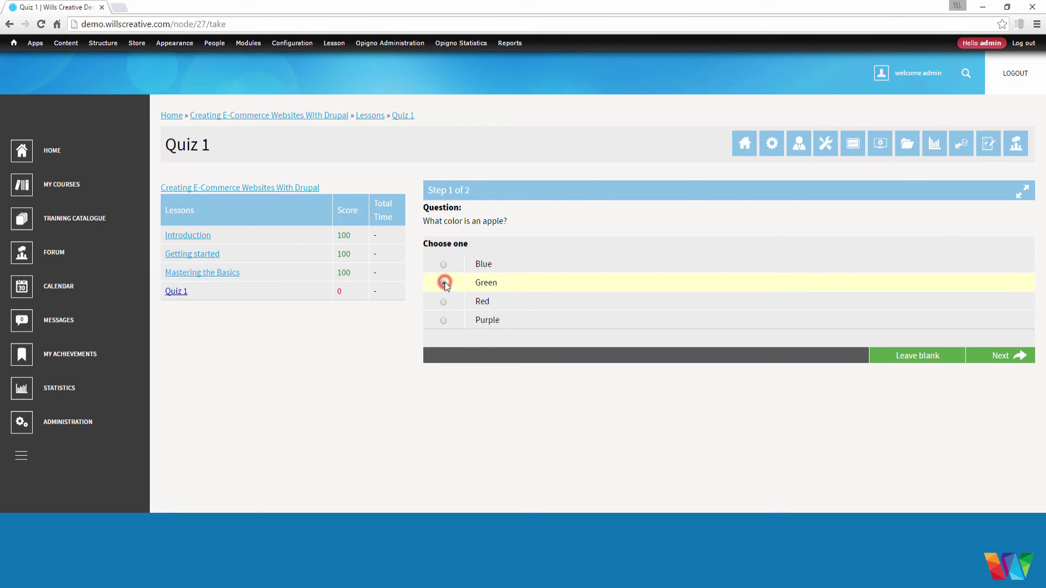
left_click(992, 355)
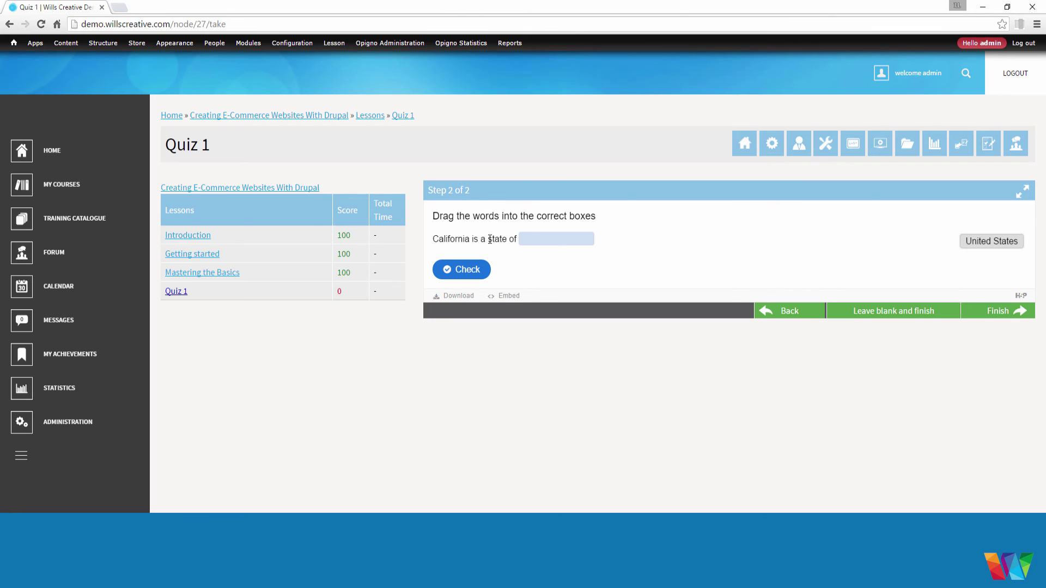
left_click_drag(990, 244, 551, 248)
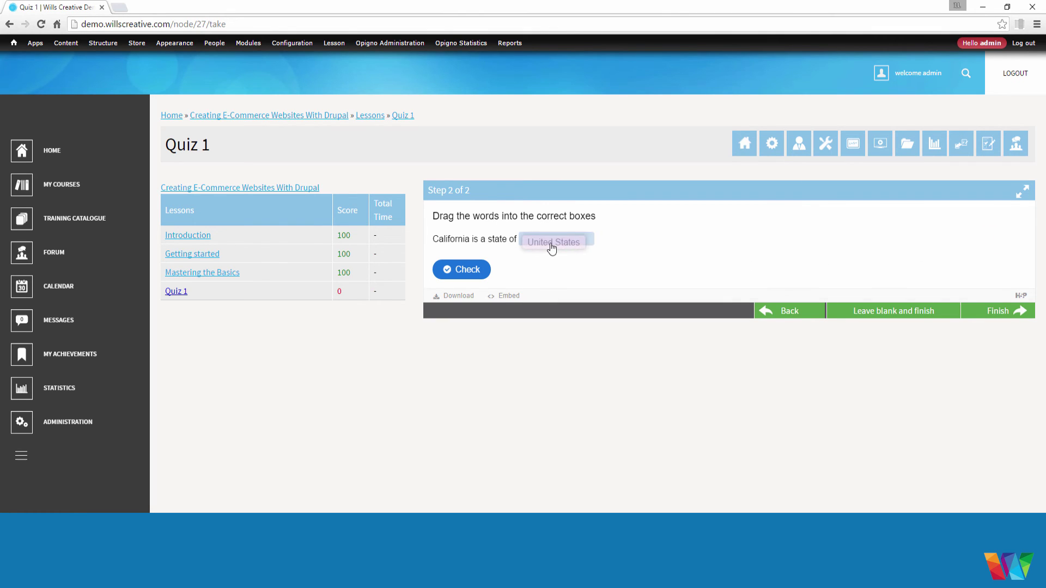
left_click(455, 267)
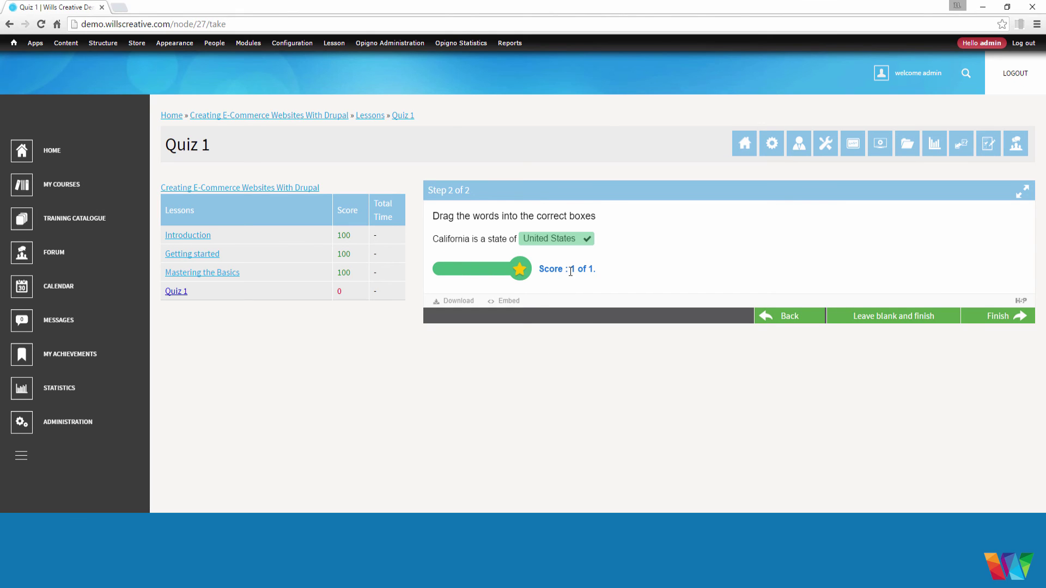
Step: Finish Quiz 1 to see the 91% result, then return to the course page
left_click(1018, 317)
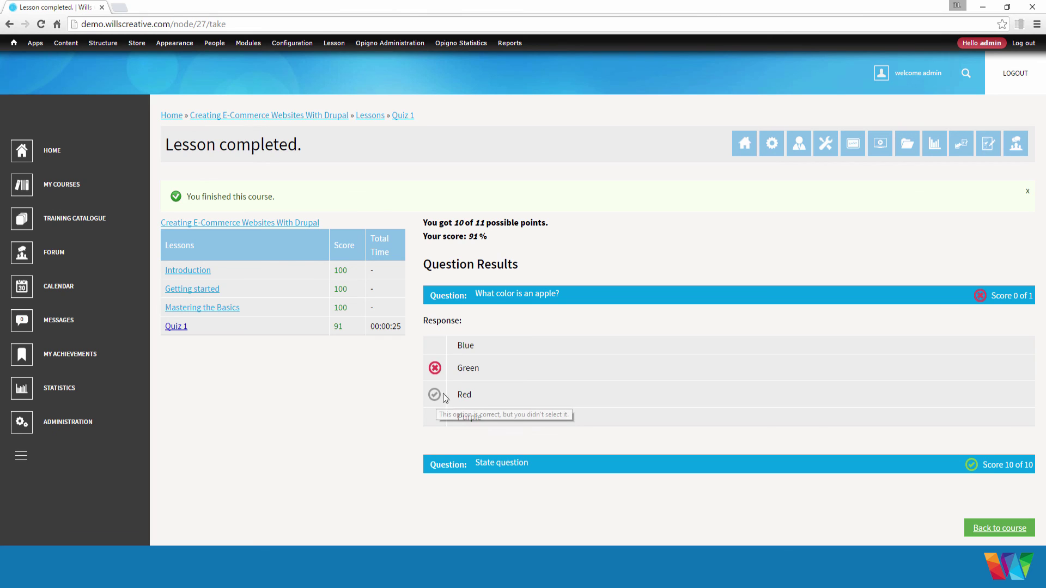
left_click(1018, 528)
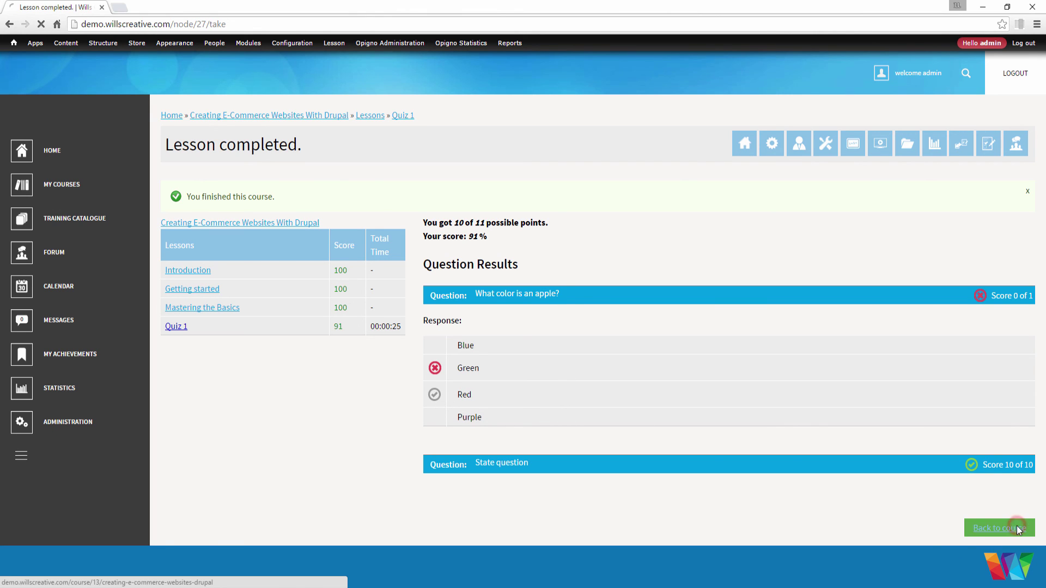